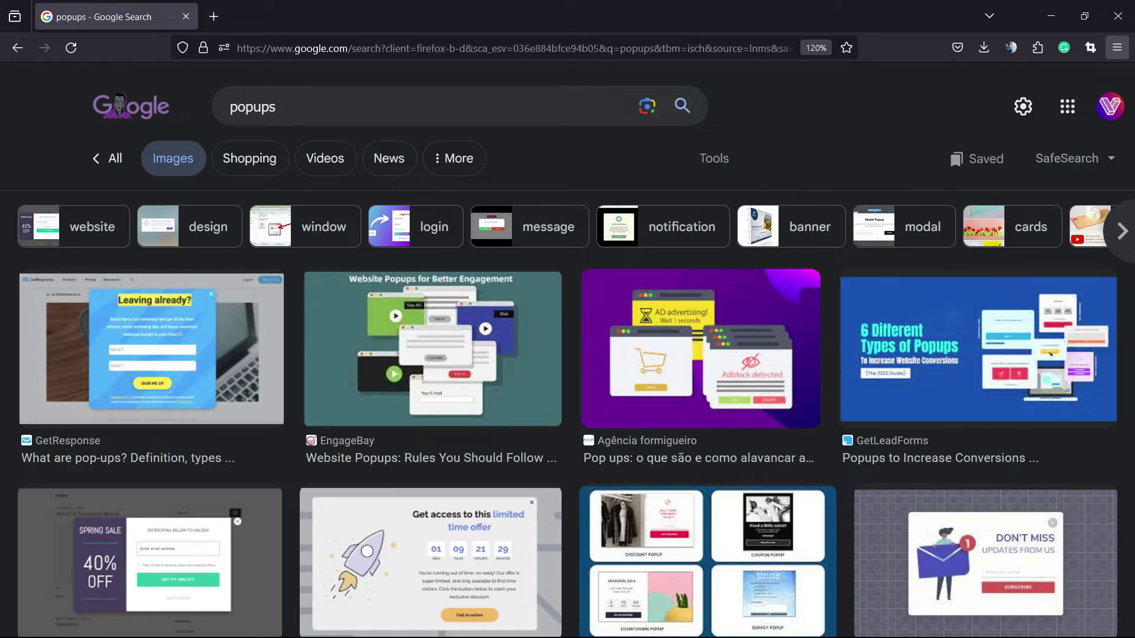
Step: Open Firefox Settings from the application menu to reach the General page
left_click(1117, 48)
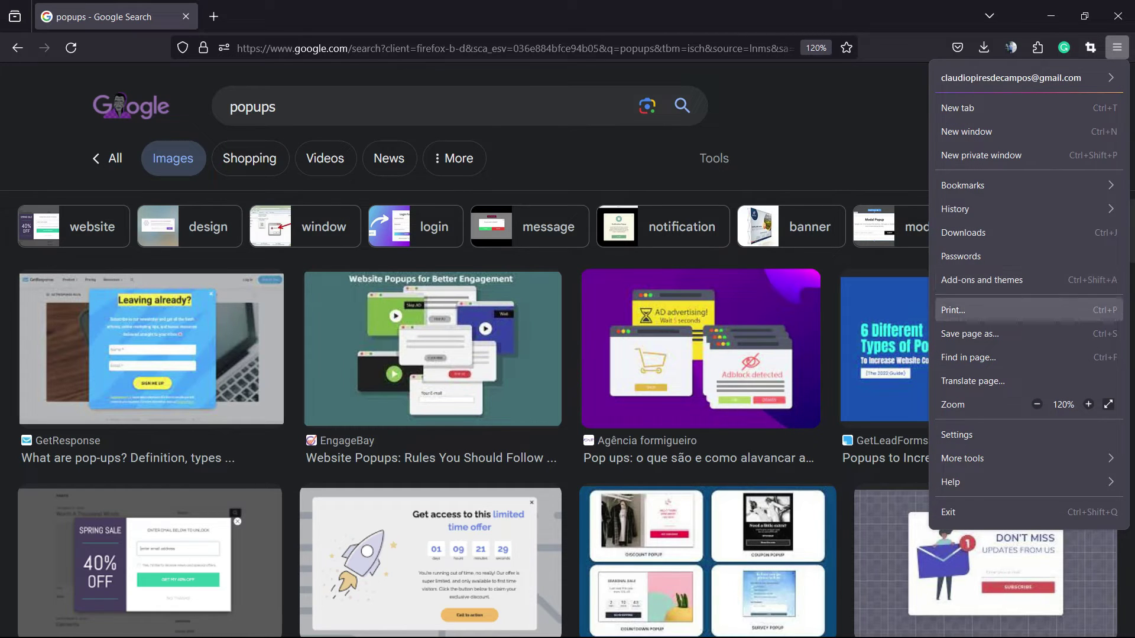
left_click(983, 434)
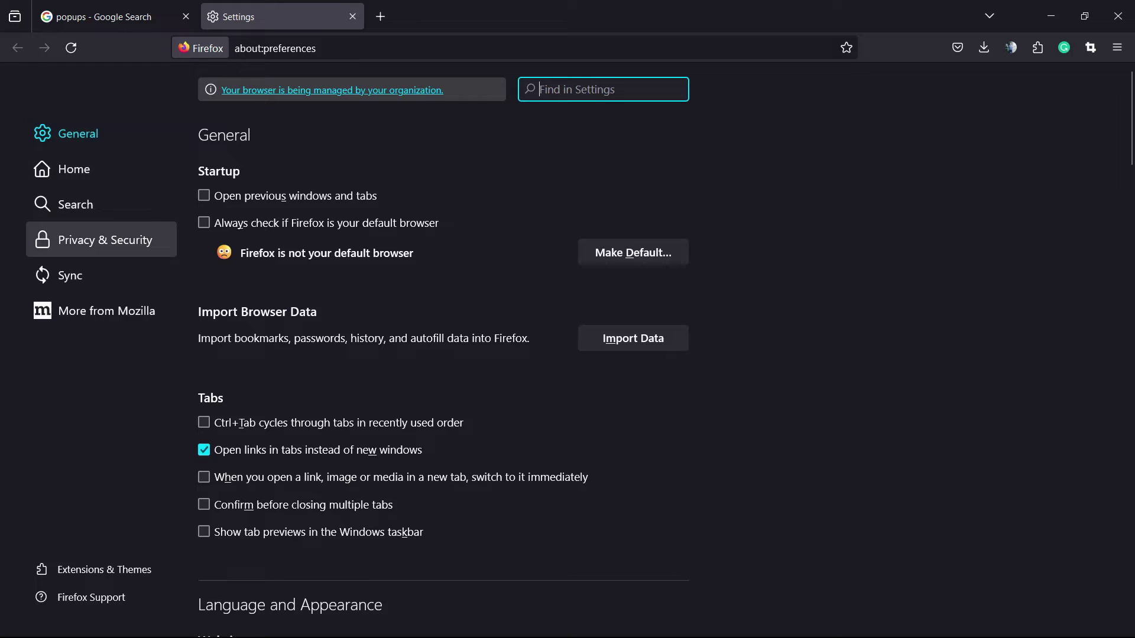
Step: Show the Privacy & Security page and highlight the Permissions heading
left_click(75, 244)
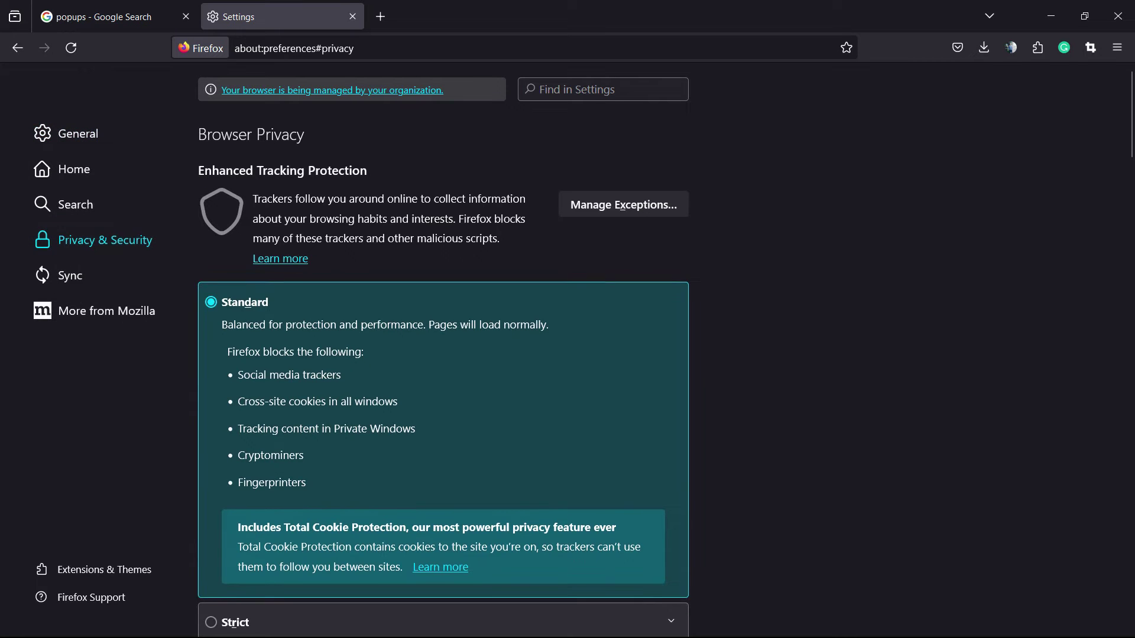
scroll(444, 355, "down", 20)
scroll(443, 378, "down", 4)
scroll(444, 378, "up", 9)
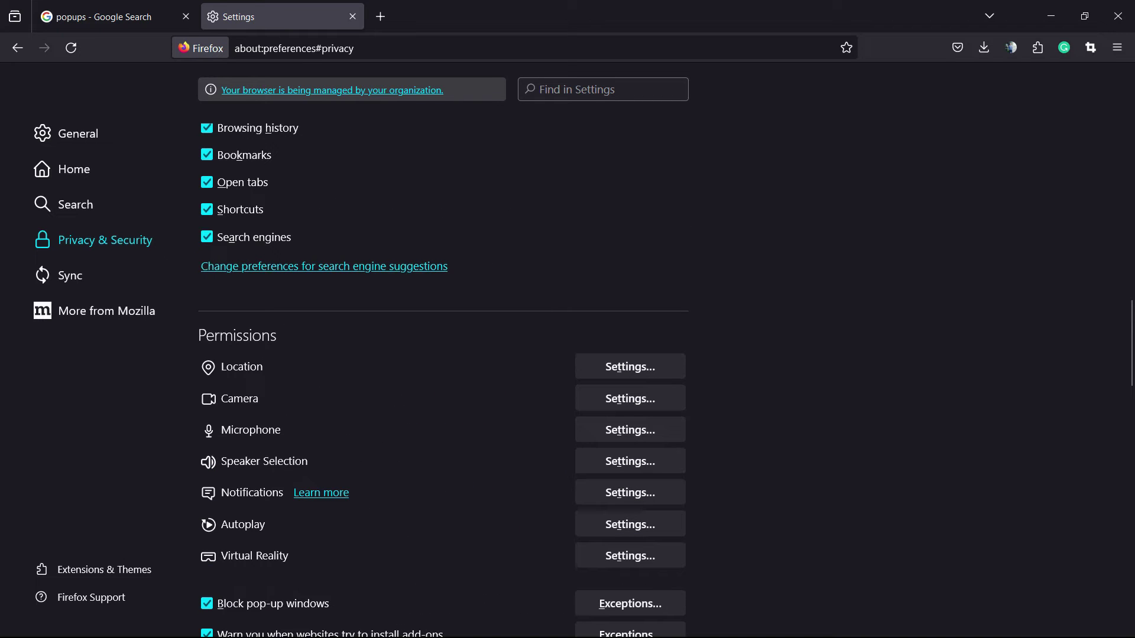
double_click(237, 335)
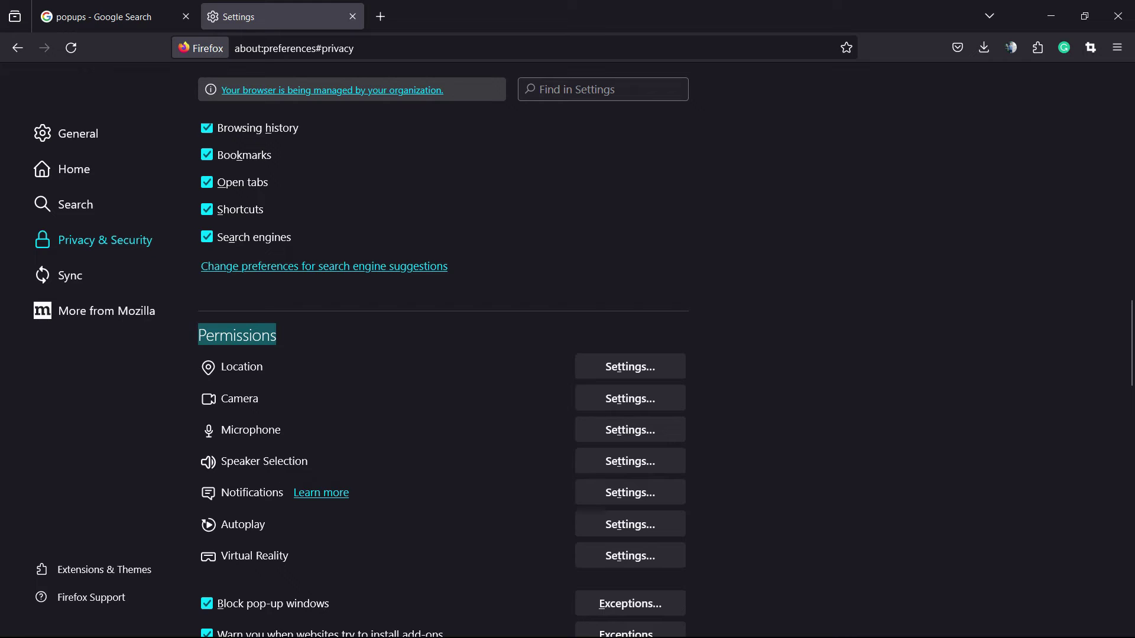
Step: Scroll through Permissions to find the checked Block pop-up windows option
scroll(444, 355, "down", 3)
scroll(444, 354, "up", 3)
scroll(443, 379, "down", 10)
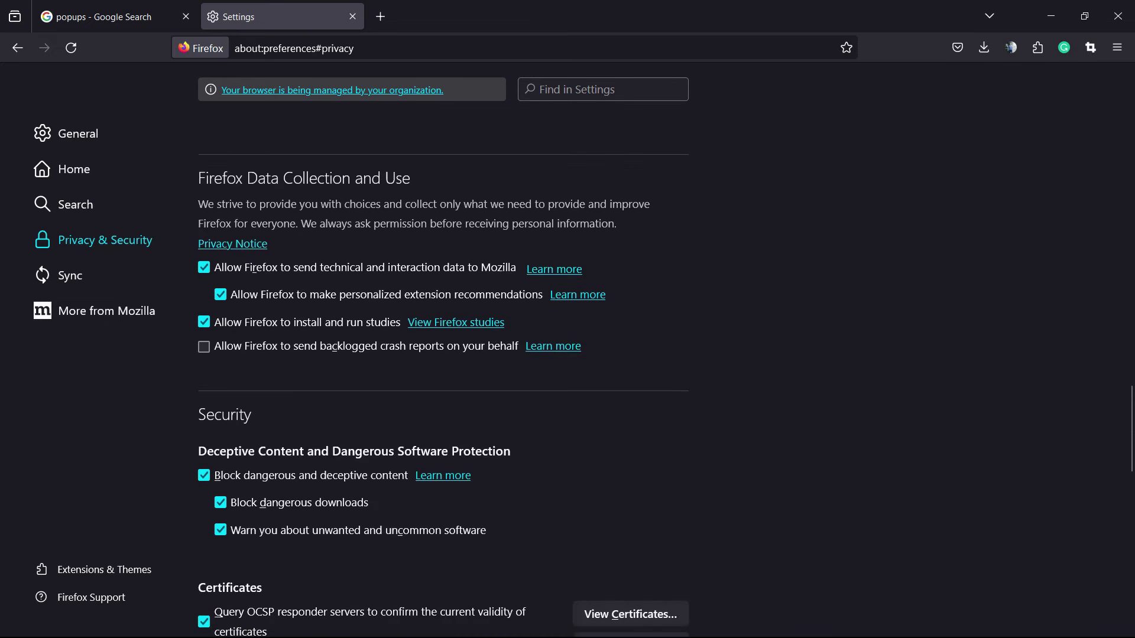
scroll(443, 378, "down", 10)
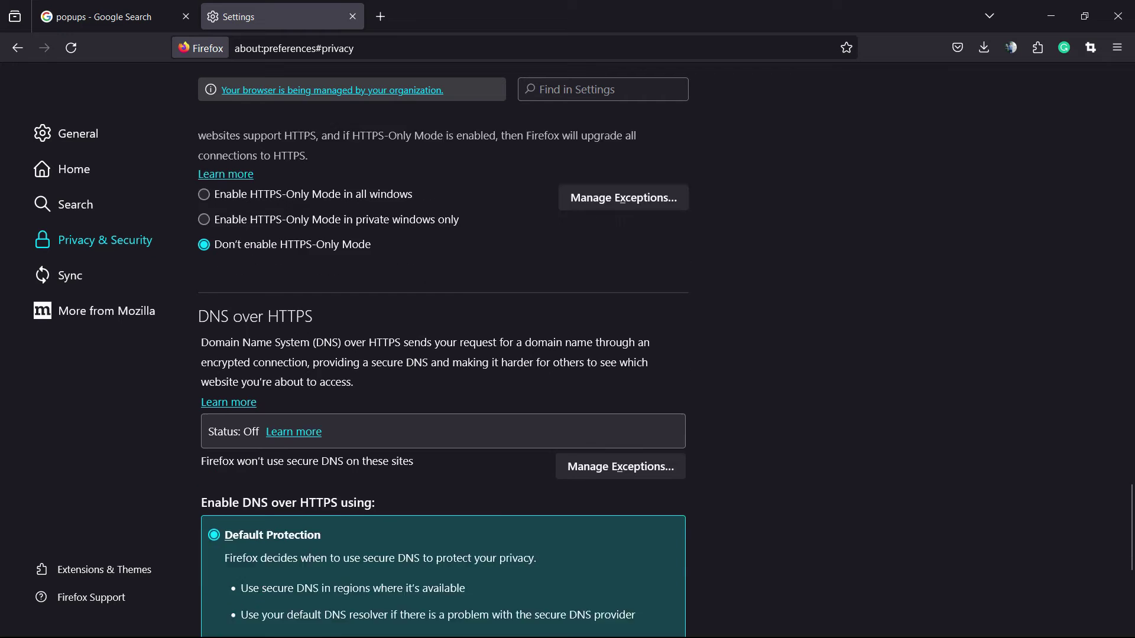
scroll(443, 378, "down", 3)
scroll(443, 378, "up", 12)
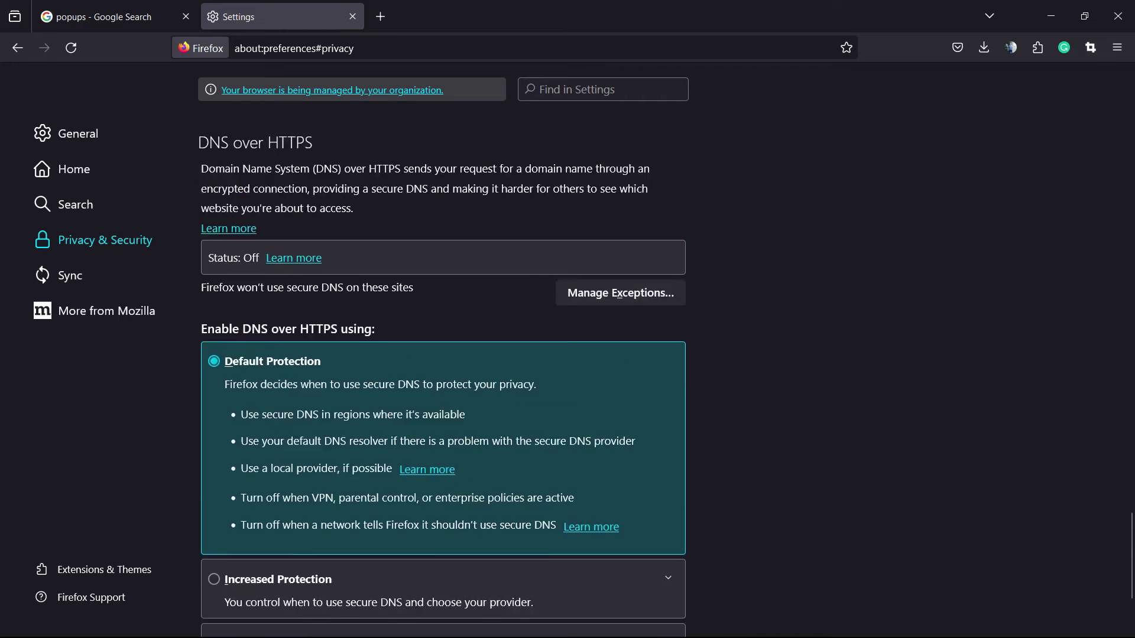
scroll(444, 378, "up", 9)
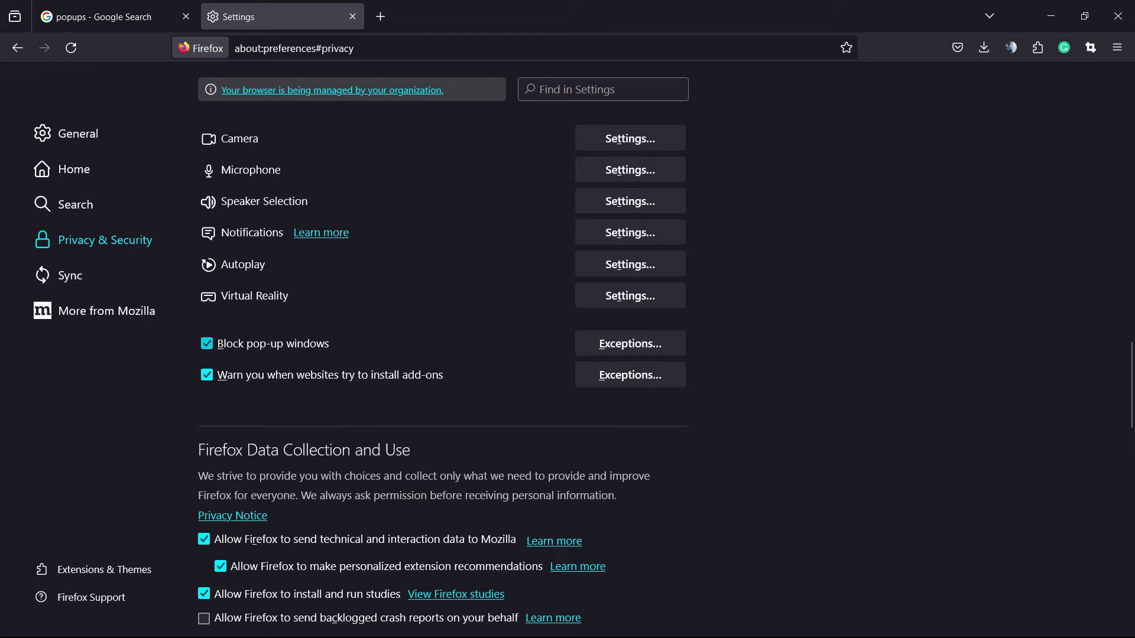
scroll(444, 355, "up", 3)
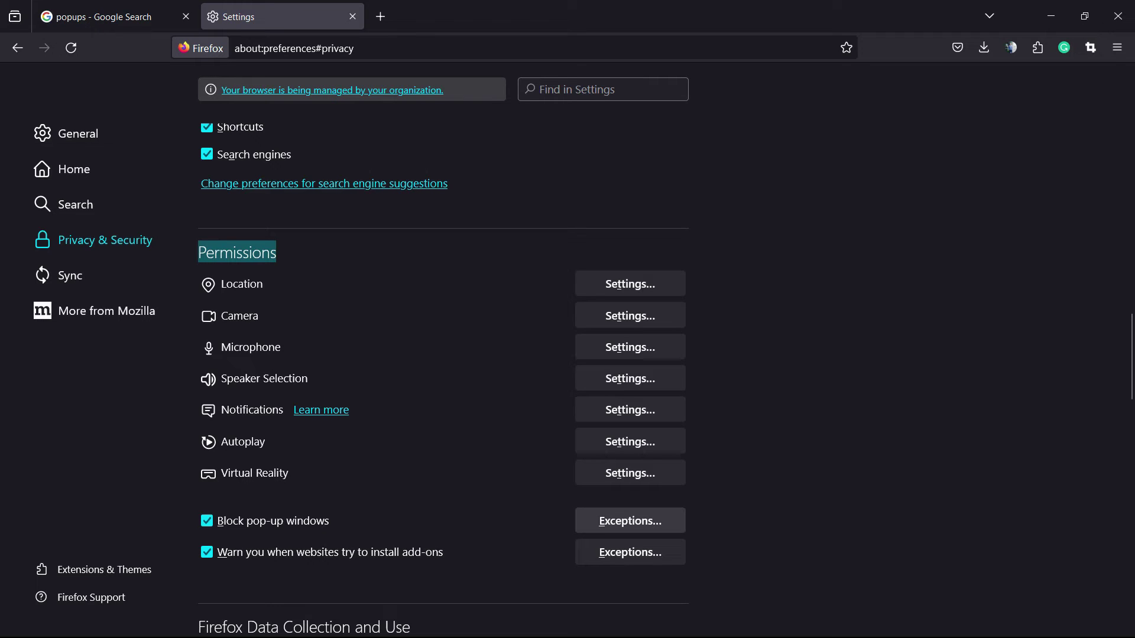
Step: Select google.com in the Google tab's address, then go back to Settings
left_click(628, 519)
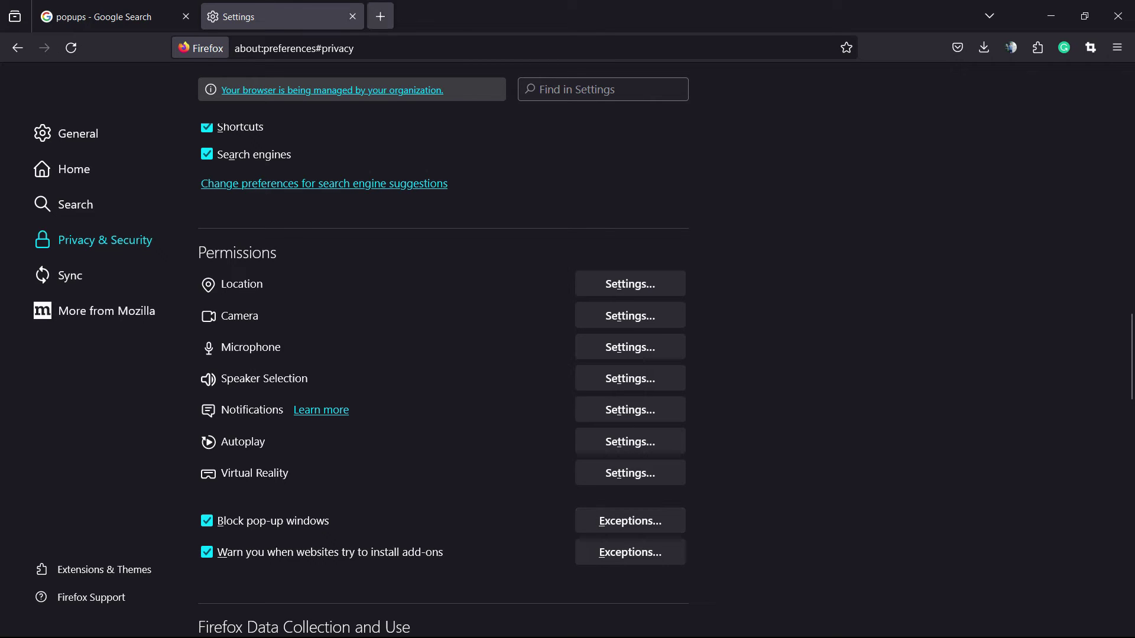
left_click(118, 16)
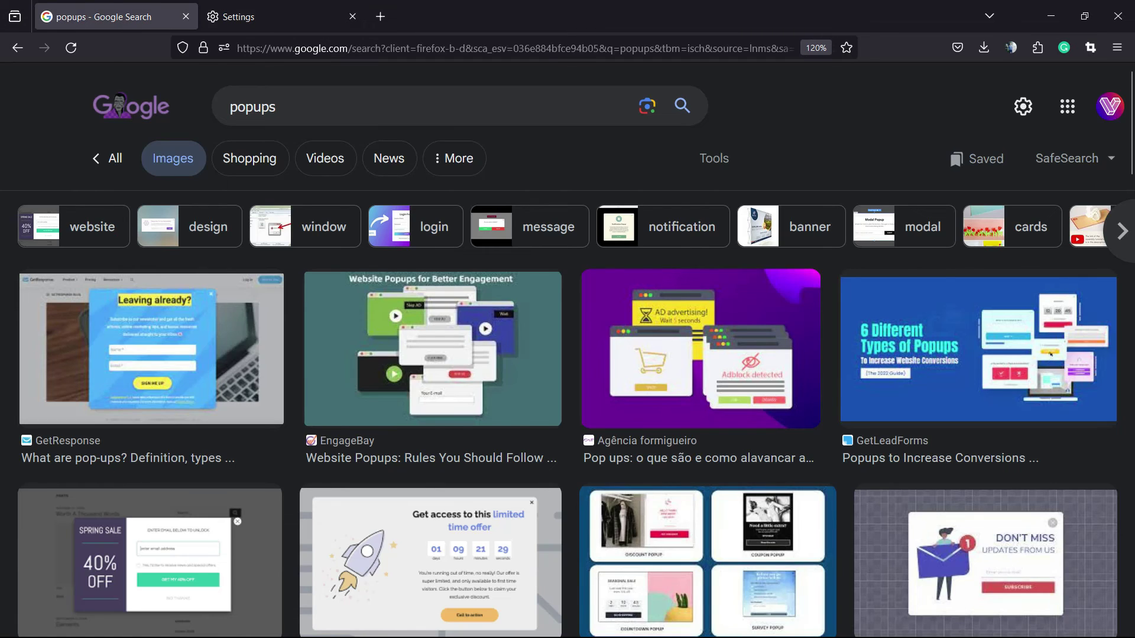
double_click(319, 48)
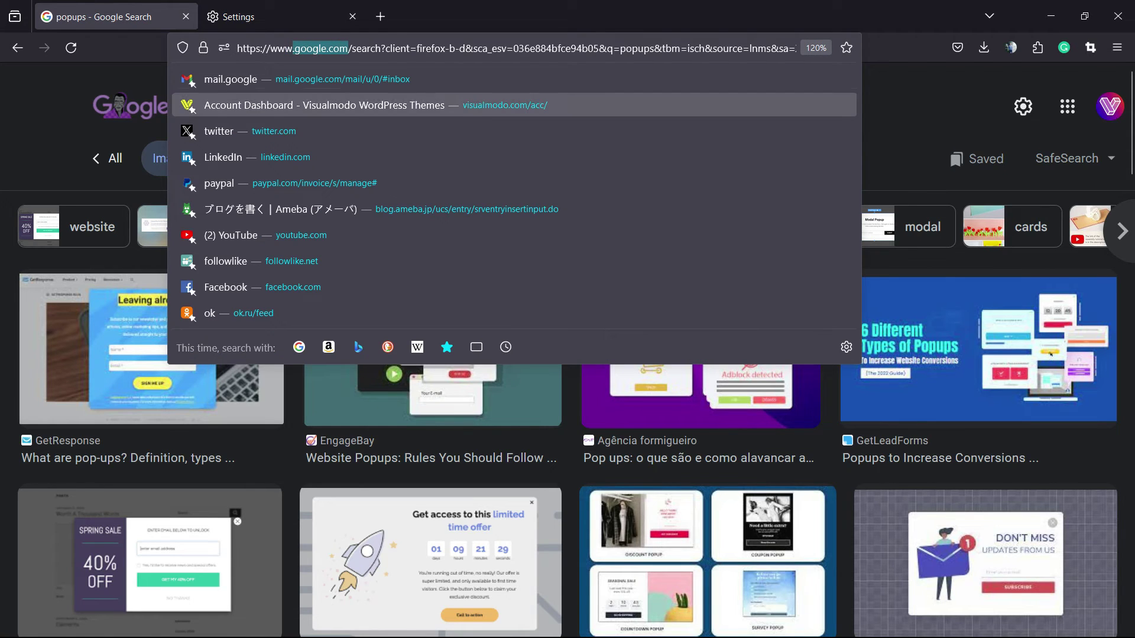
left_click_drag(295, 48, 350, 48)
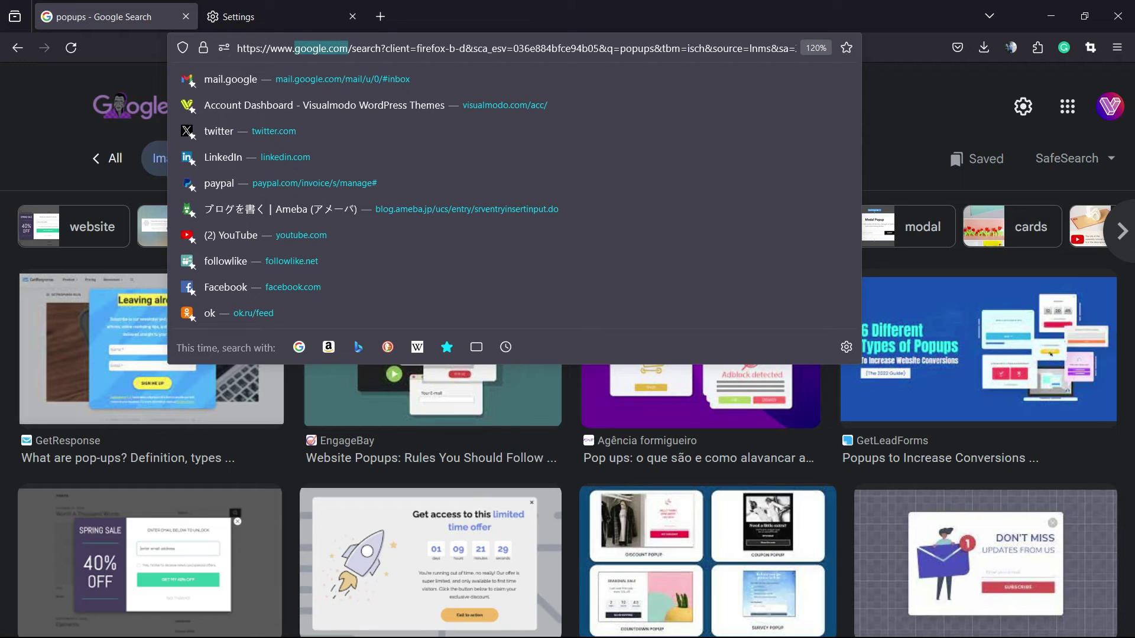
left_click(278, 16)
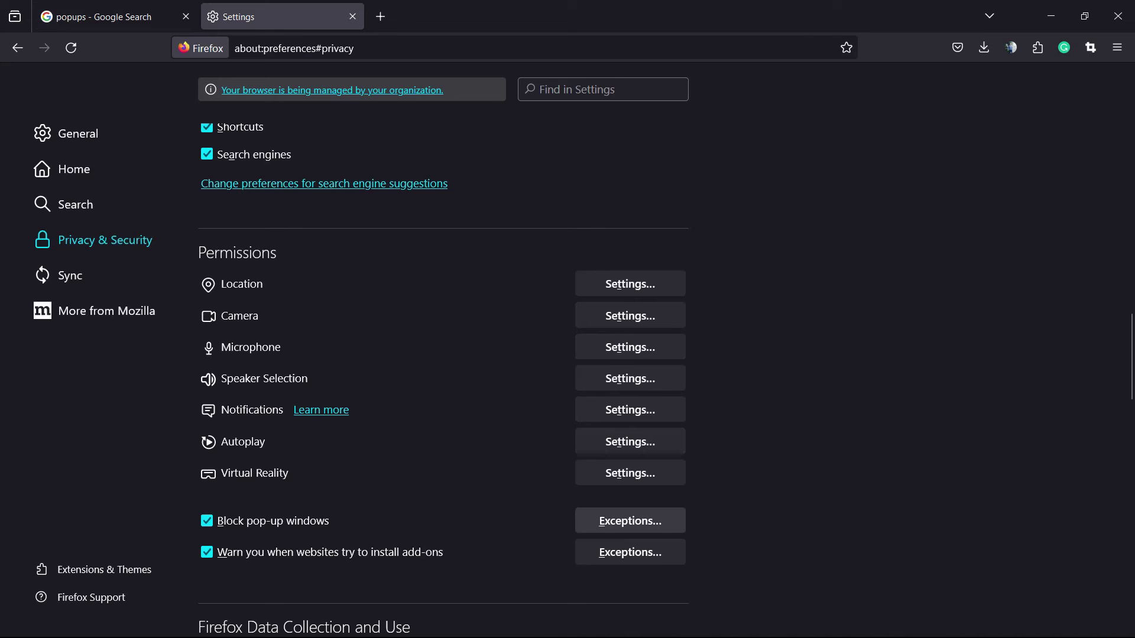
Step: Type google.com in the pop-up exceptions list and save without allowing it
left_click(630, 520)
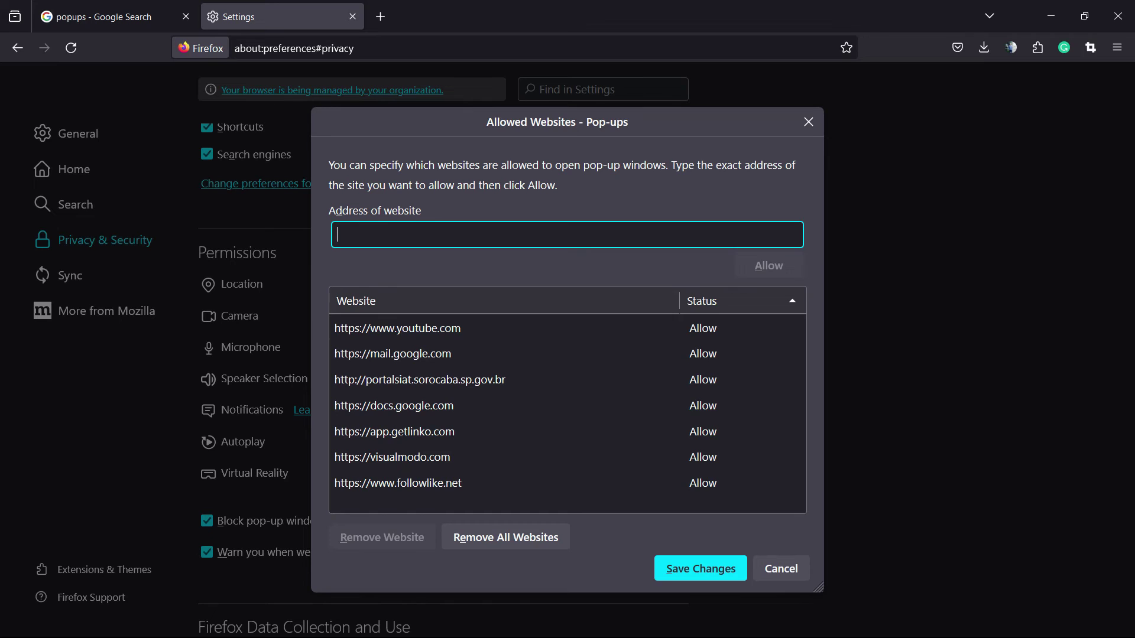
type("google.com")
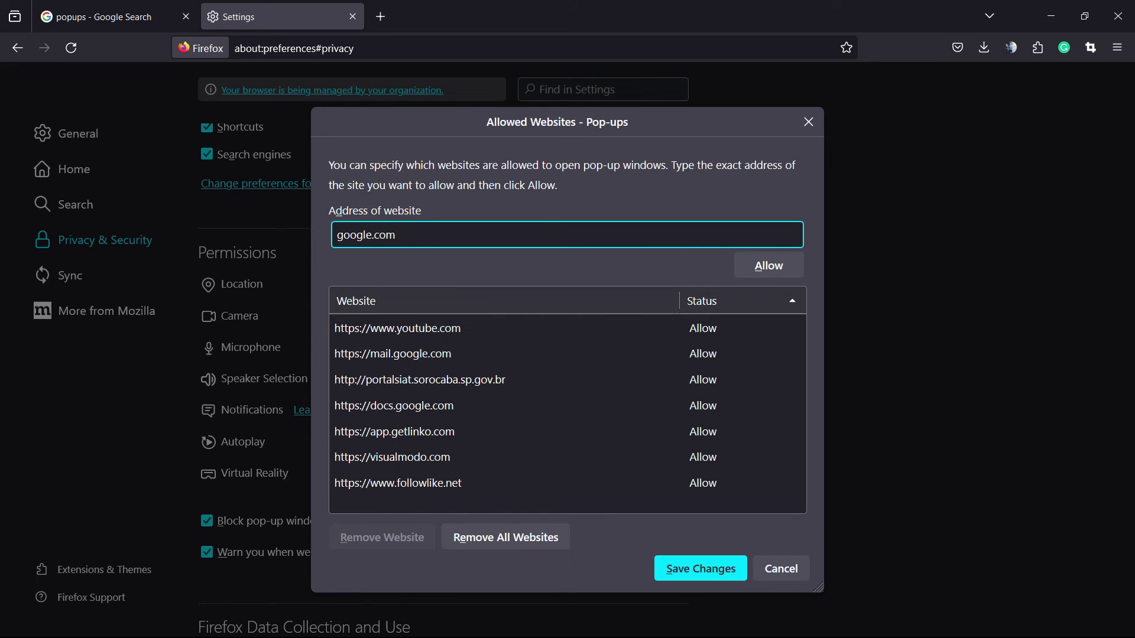
left_click(701, 568)
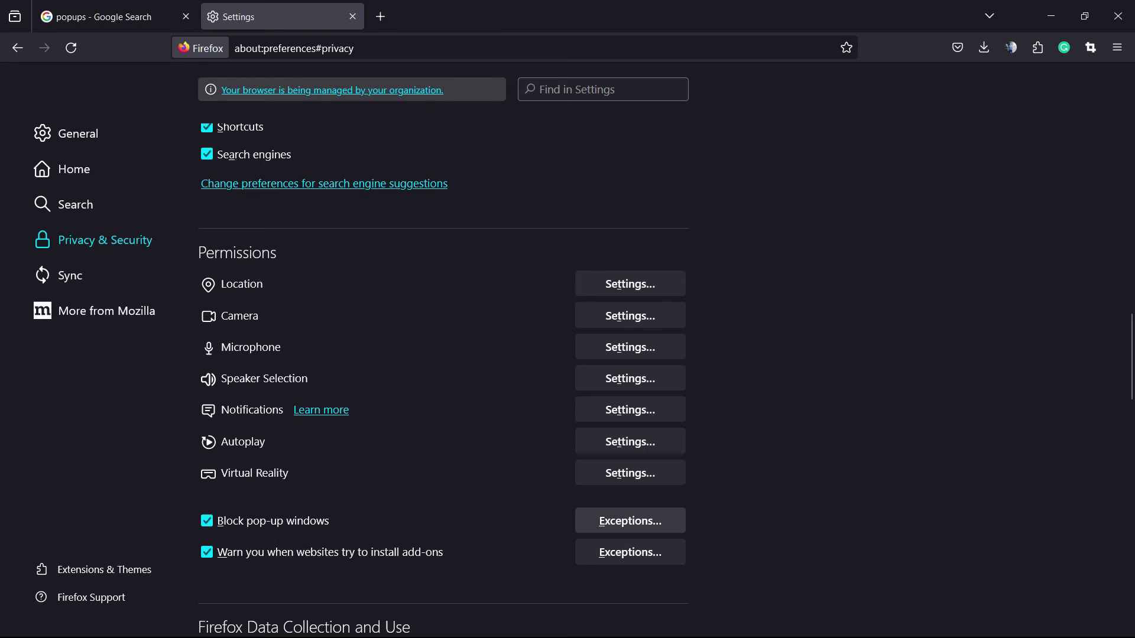
Step: Add google.com to the websites allowed to show pop-ups
left_click(630, 521)
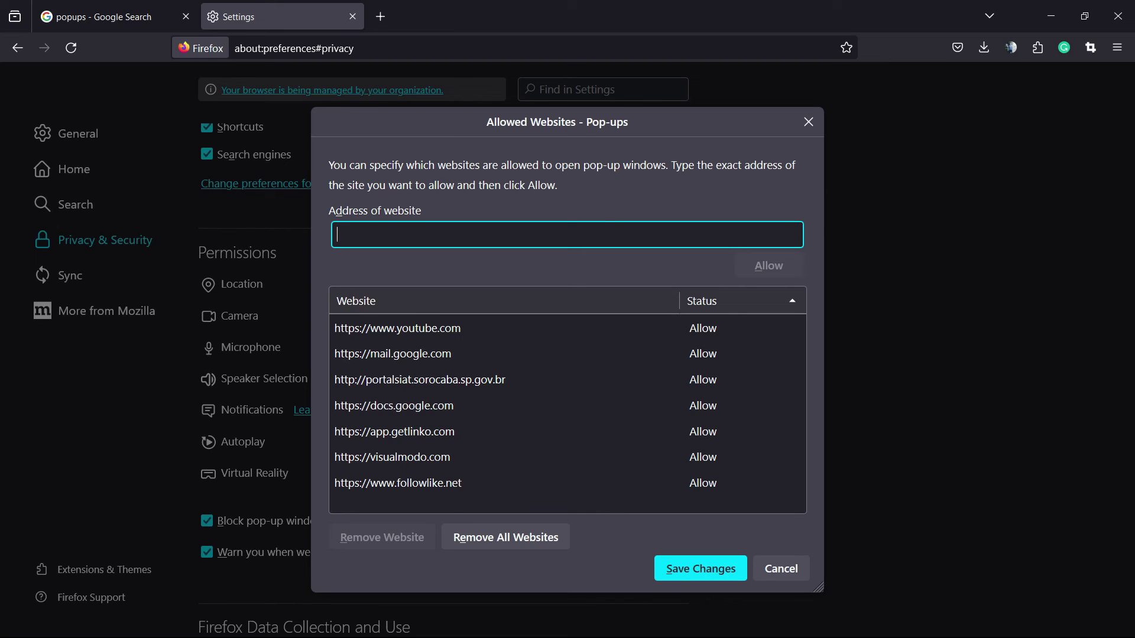
type("google.com")
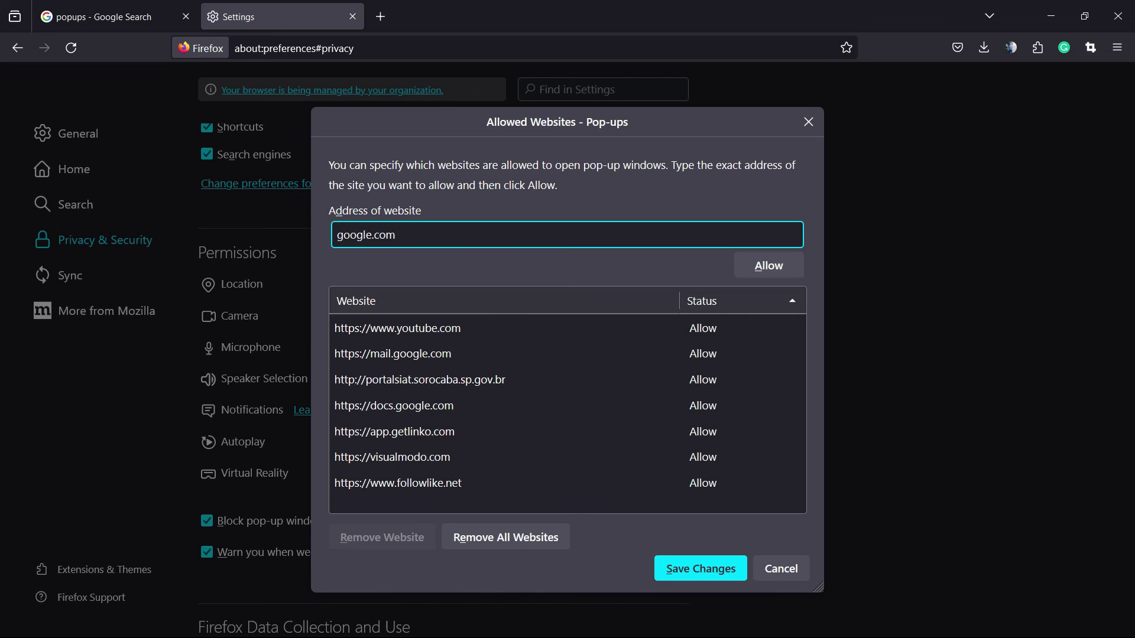
key("Return")
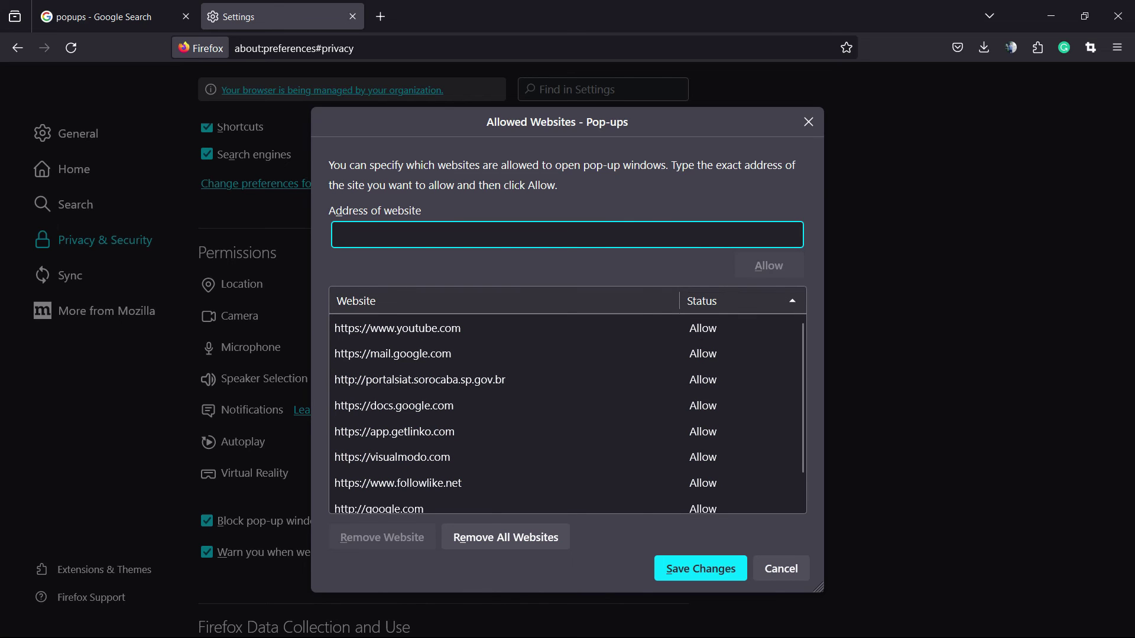
left_click(767, 267)
scroll(567, 414, "down", 1)
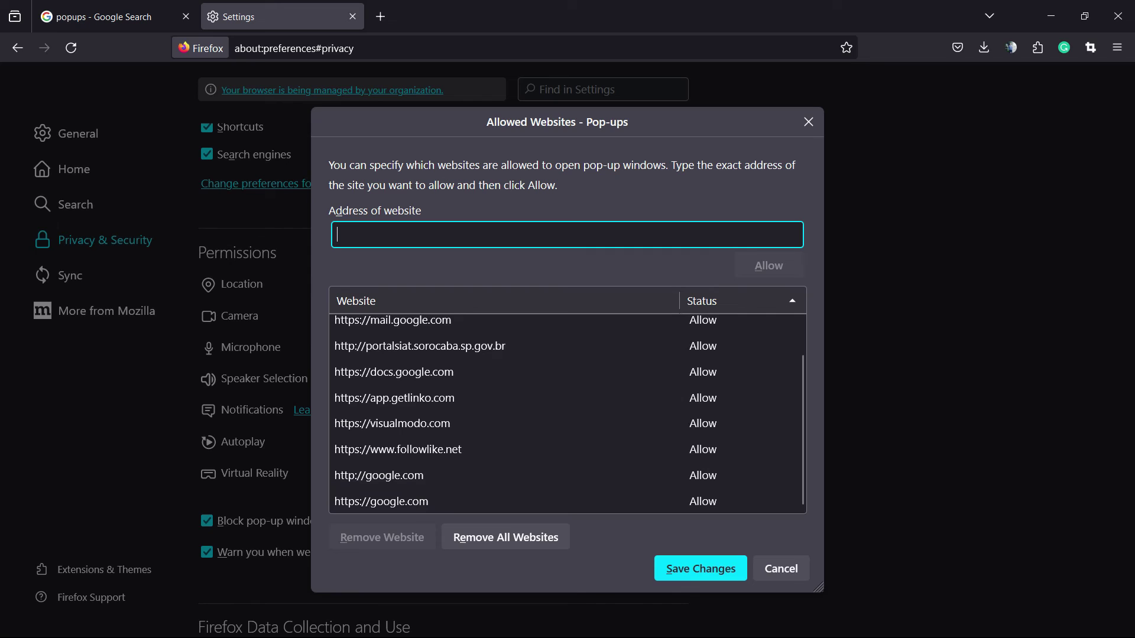
left_click(378, 476)
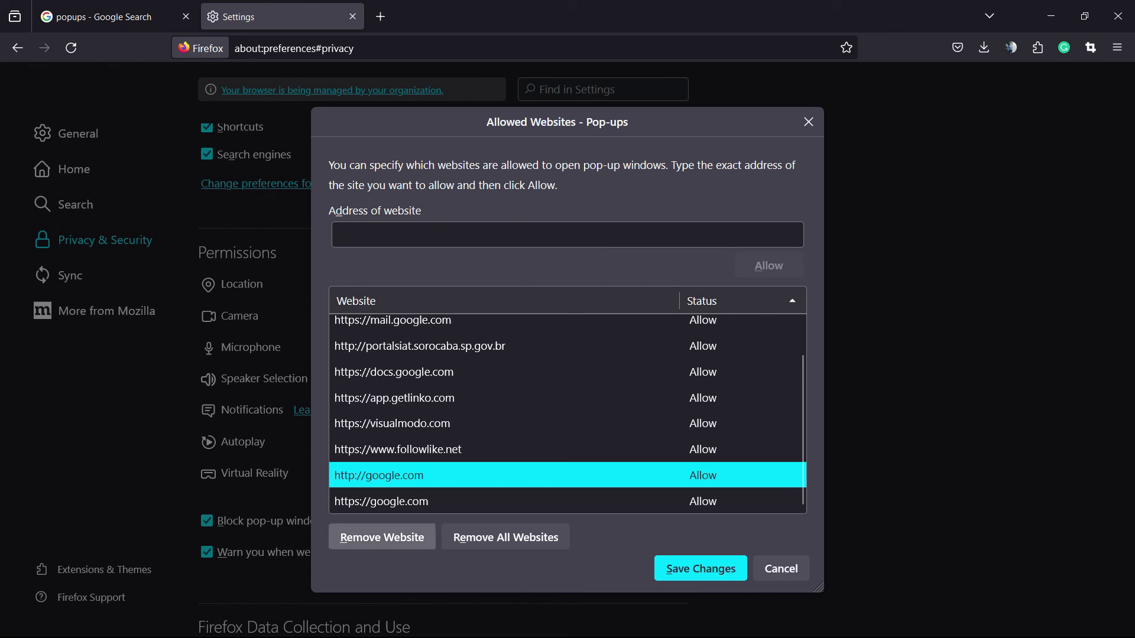
left_click(382, 538)
left_click(381, 501)
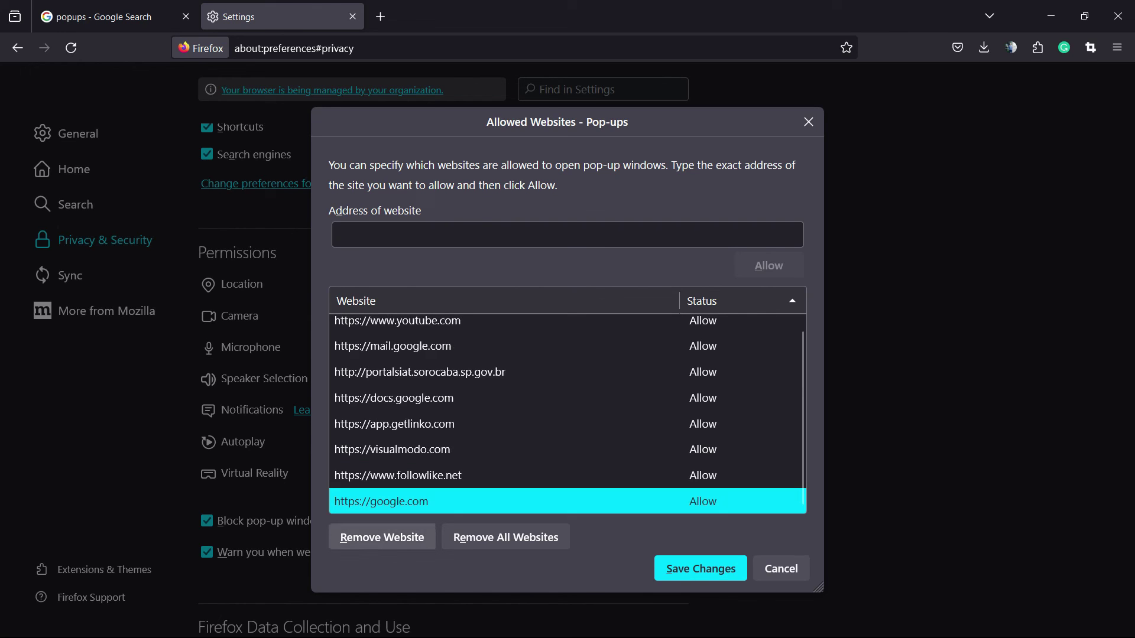
left_click(382, 537)
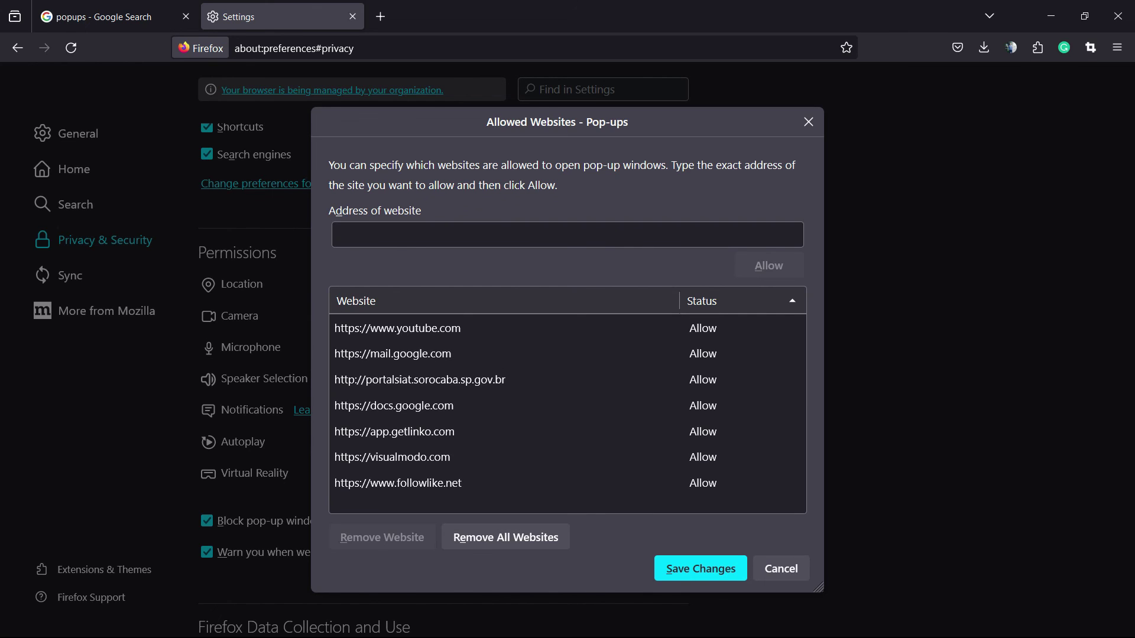
Step: Save the Allowed Websites - Pop-ups list without google.com
left_click(680, 569)
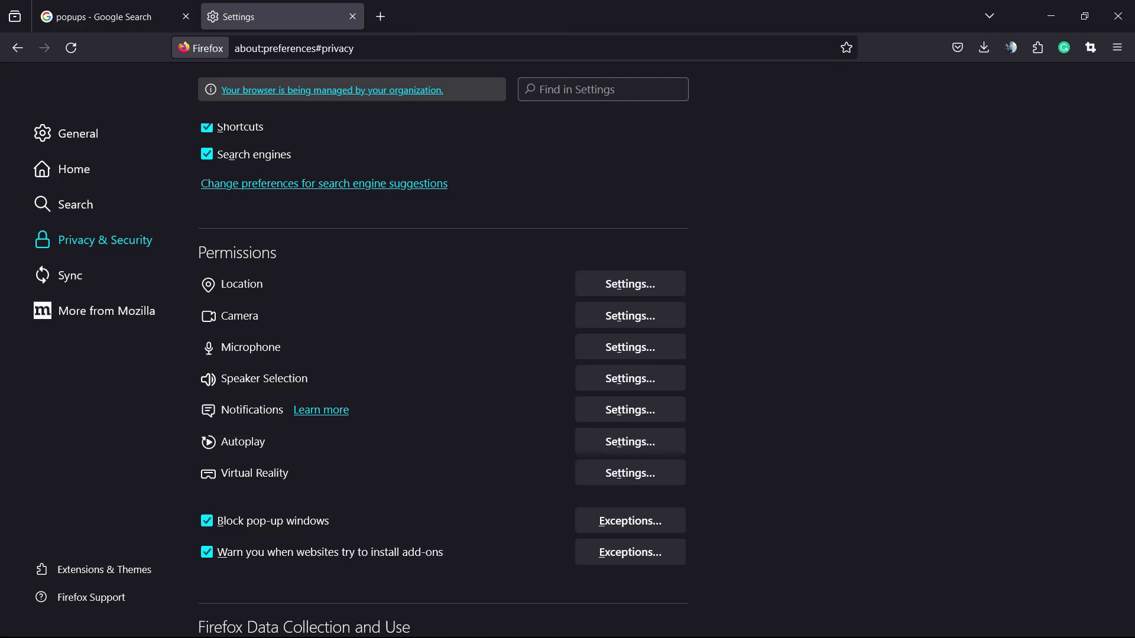